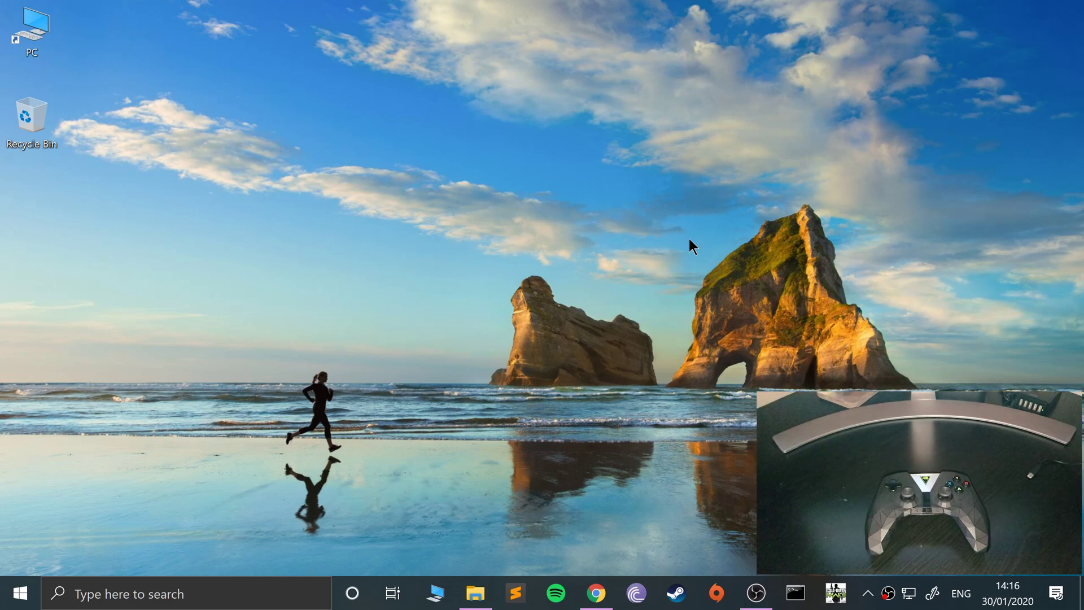
# - Search Windows for "game" and open the Game Controllers settings
pyautogui.press('super')
pyautogui.write('game')
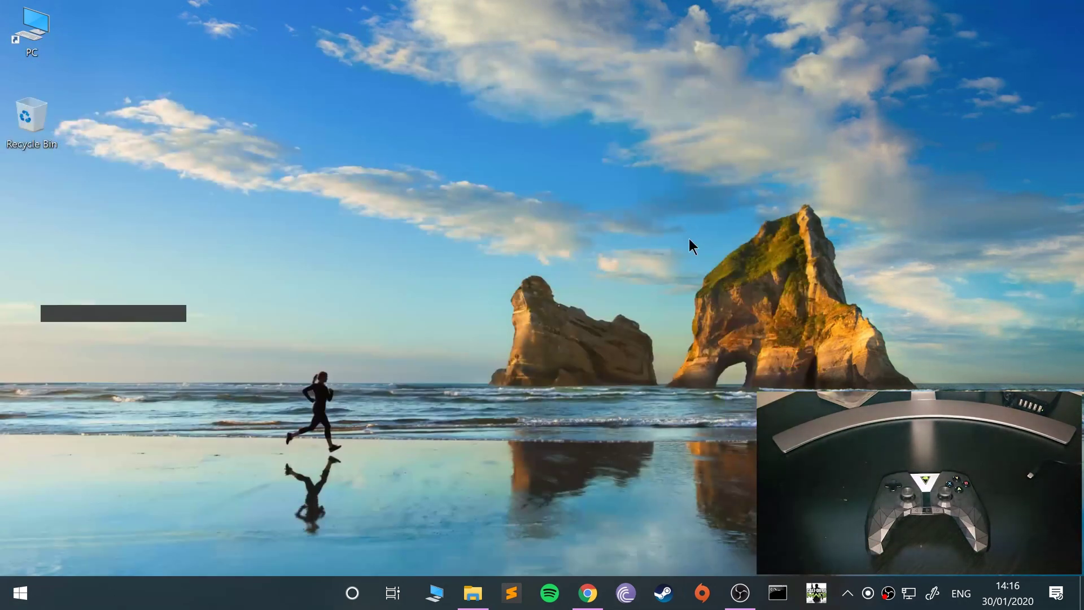
pyautogui.press('Return')
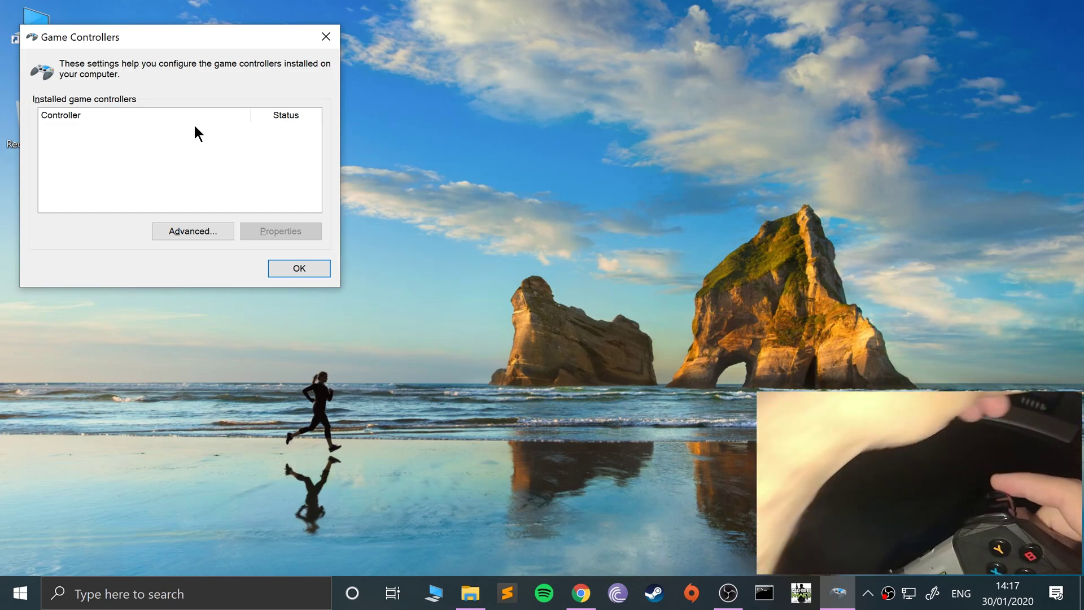
# - Search Windows for "blu" and open the Bluetooth and other devices settings
pyautogui.click(20, 592)
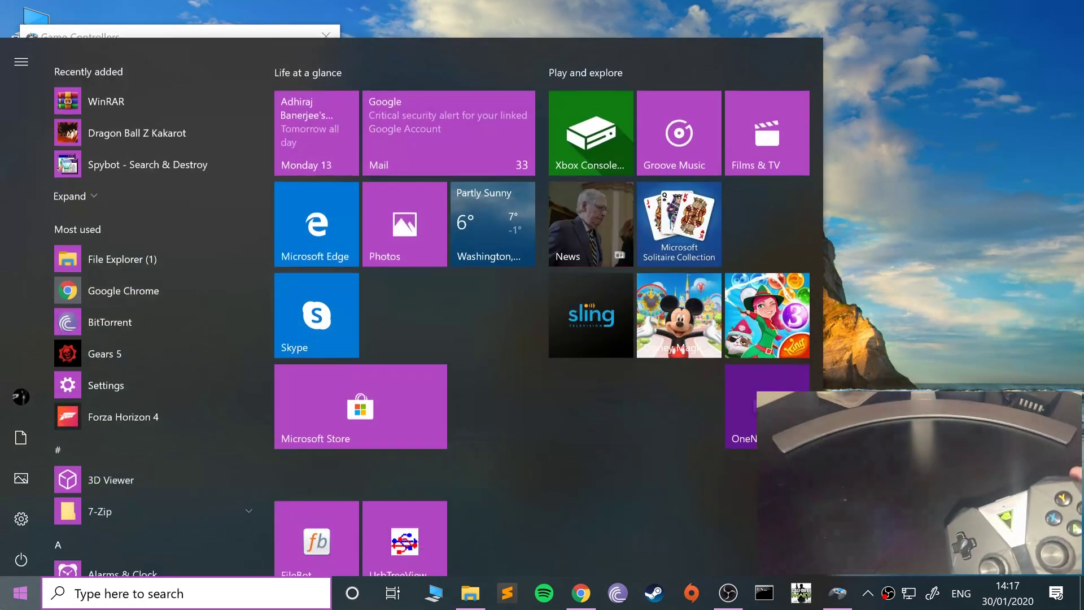
pyautogui.write('blu')
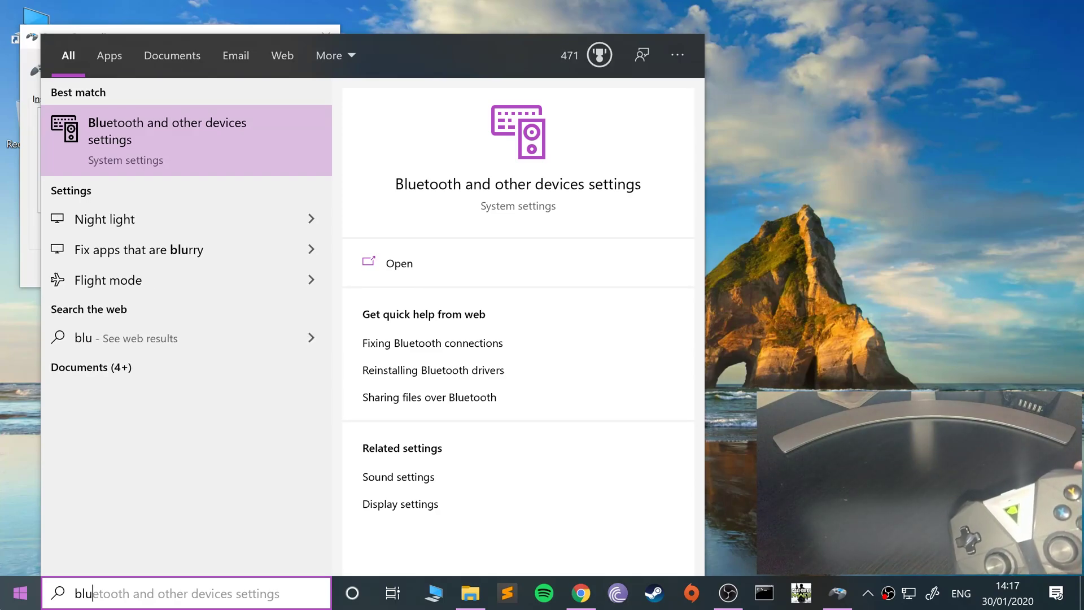
pyautogui.press('Return')
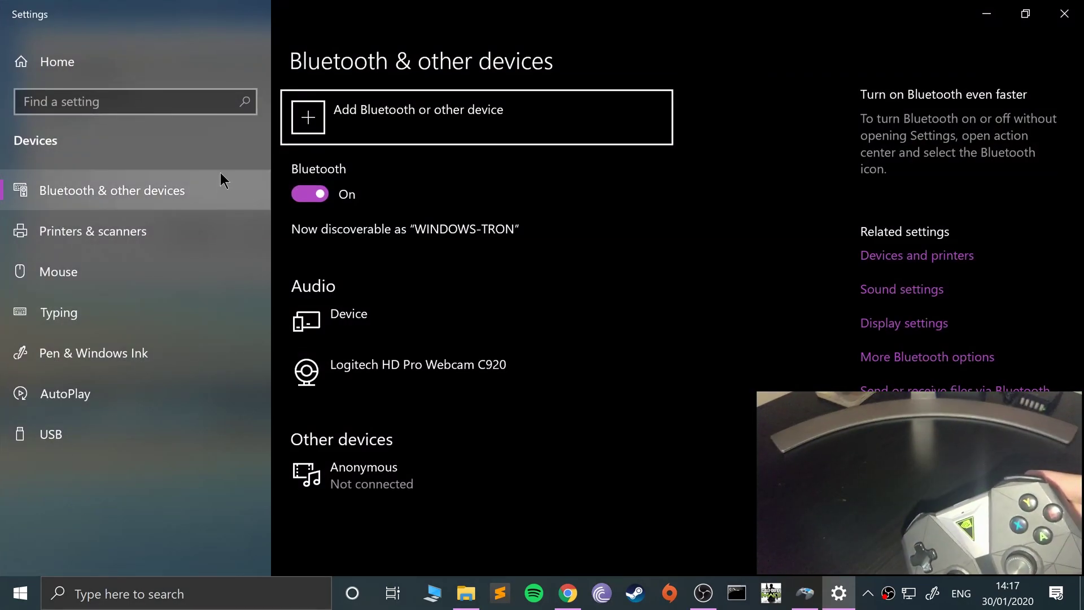
# - Pair the NVIDIA Controller v01.04 as a new Bluetooth device and minimize the Settings window
pyautogui.click(403, 128)
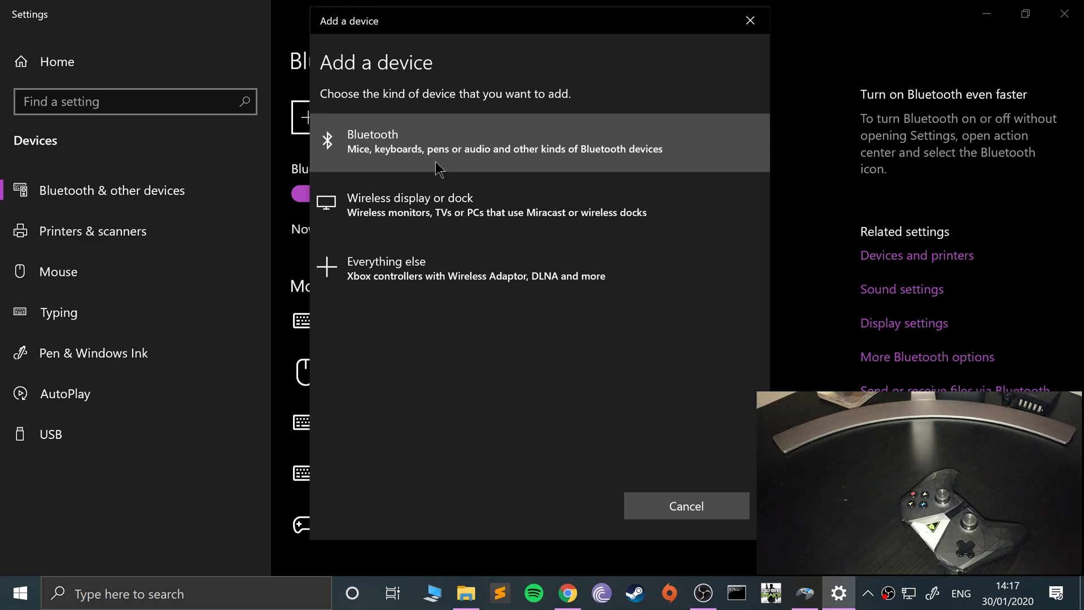
pyautogui.click(436, 162)
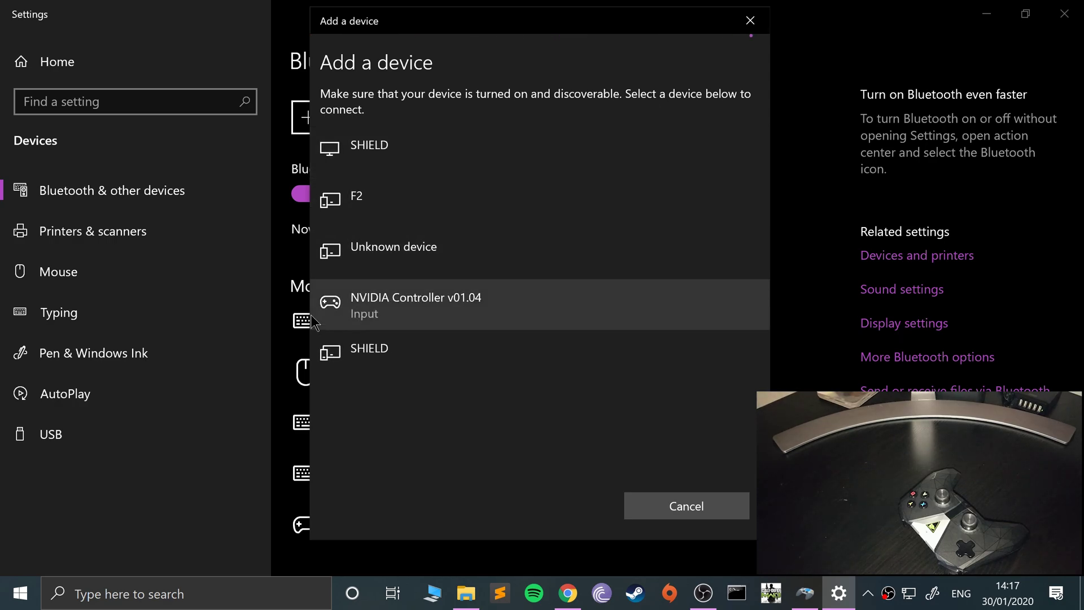
pyautogui.click(400, 311)
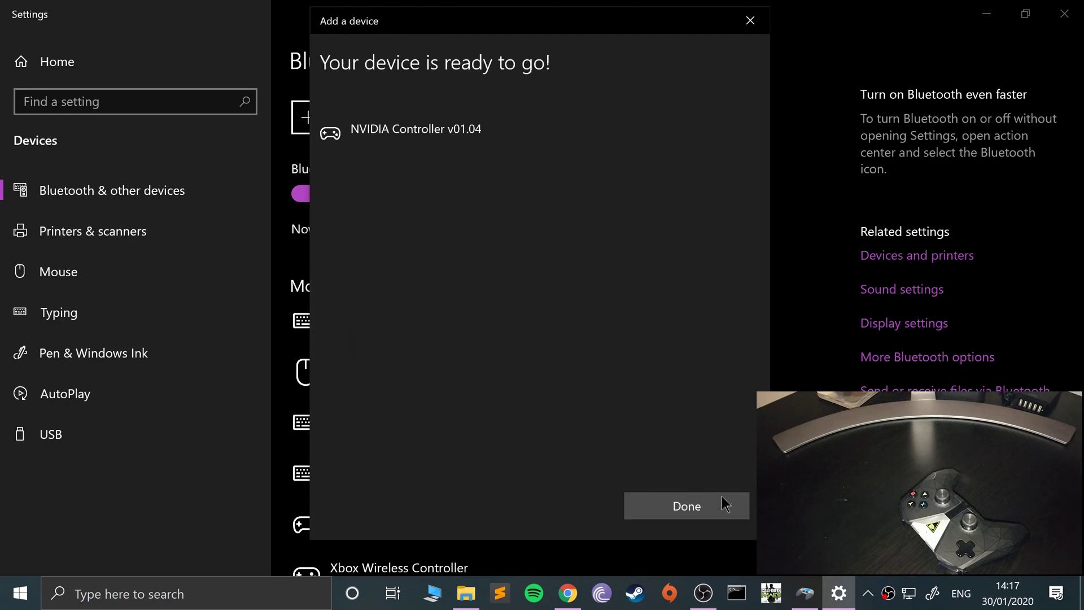
pyautogui.click(723, 503)
pyautogui.scroll(-5, 736, 239)
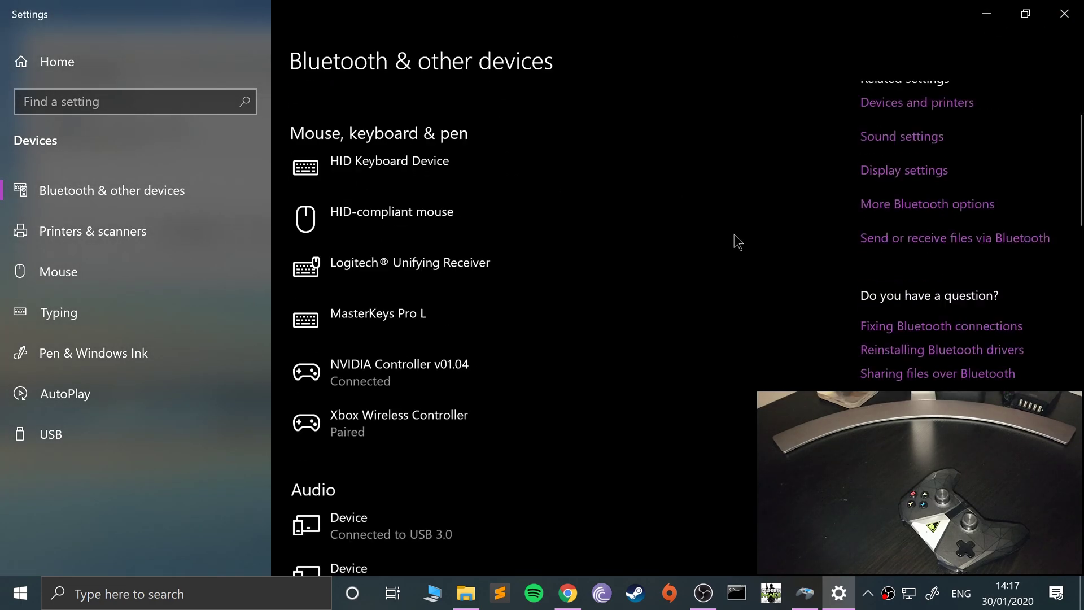
pyautogui.click(987, 13)
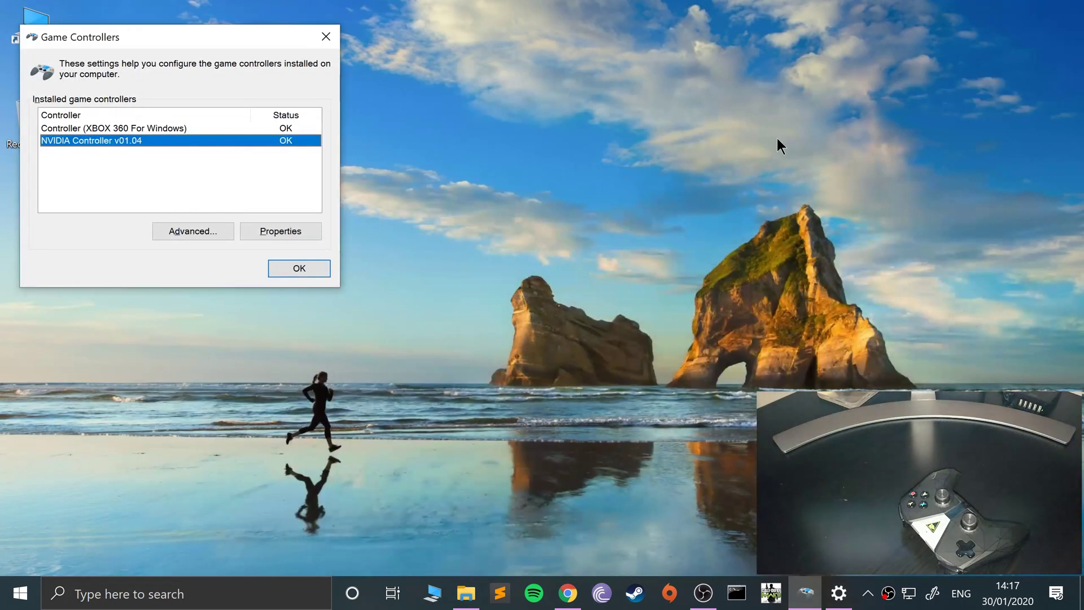
# - View the test page in the properties of Controller (XBOX 360 For Windows) and close it
pyautogui.click(87, 128)
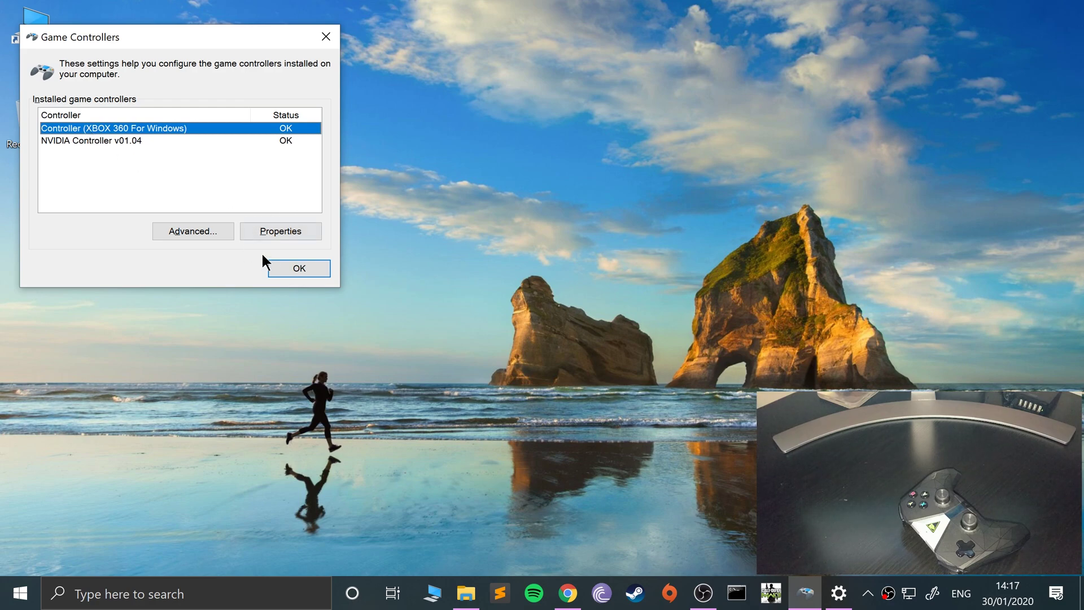
pyautogui.click(277, 232)
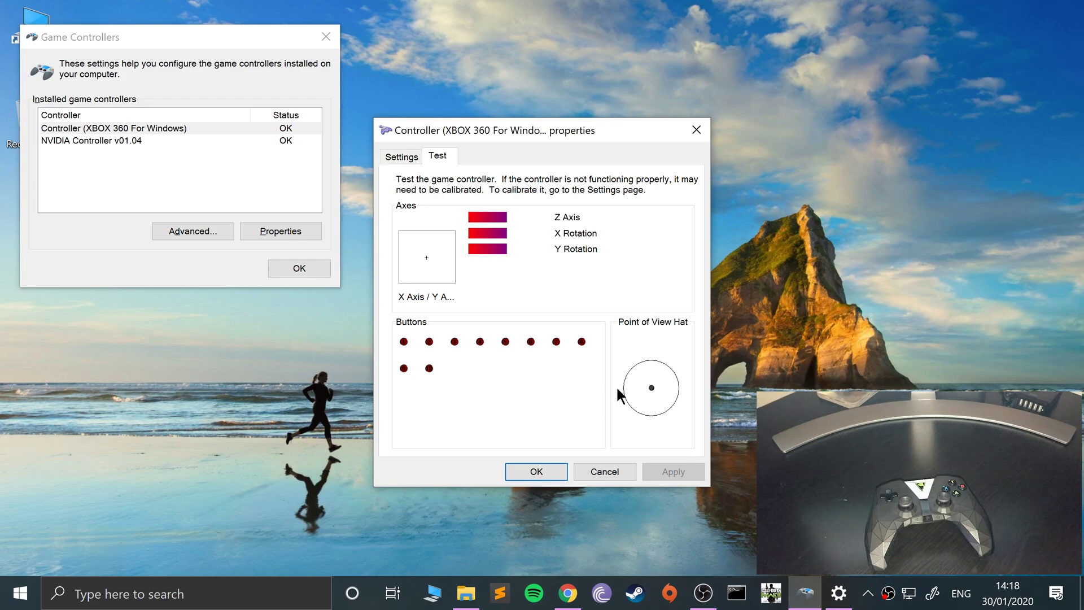
pyautogui.click(696, 130)
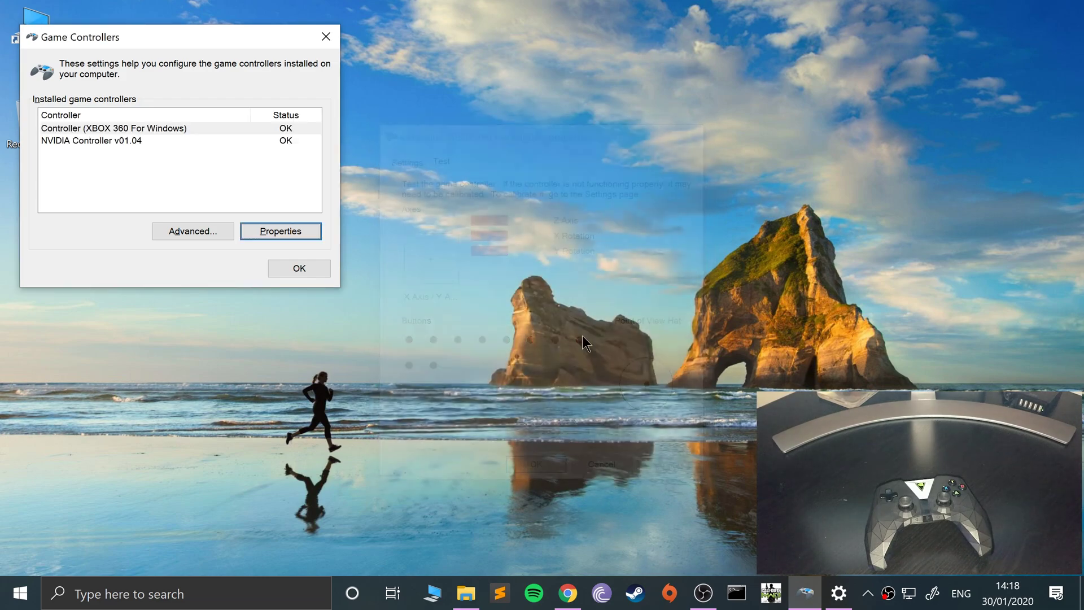
# - Switch to File Explorer, launch rpcs3.exe from the rpcs3 folder and dismiss the update dialog
pyautogui.click(466, 593)
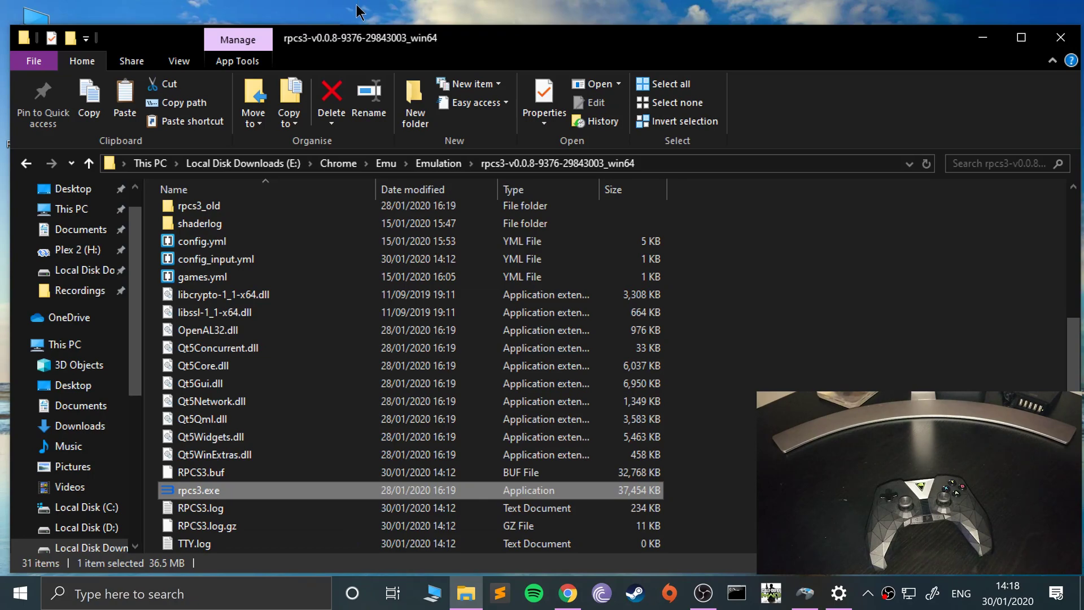
pyautogui.doubleClick(203, 491)
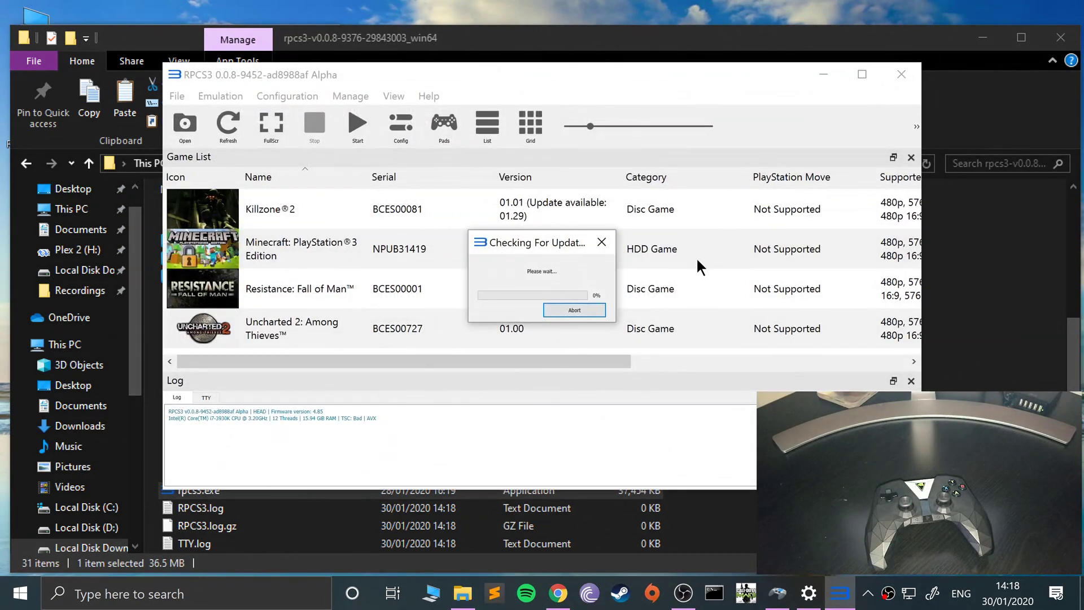
pyautogui.click(652, 356)
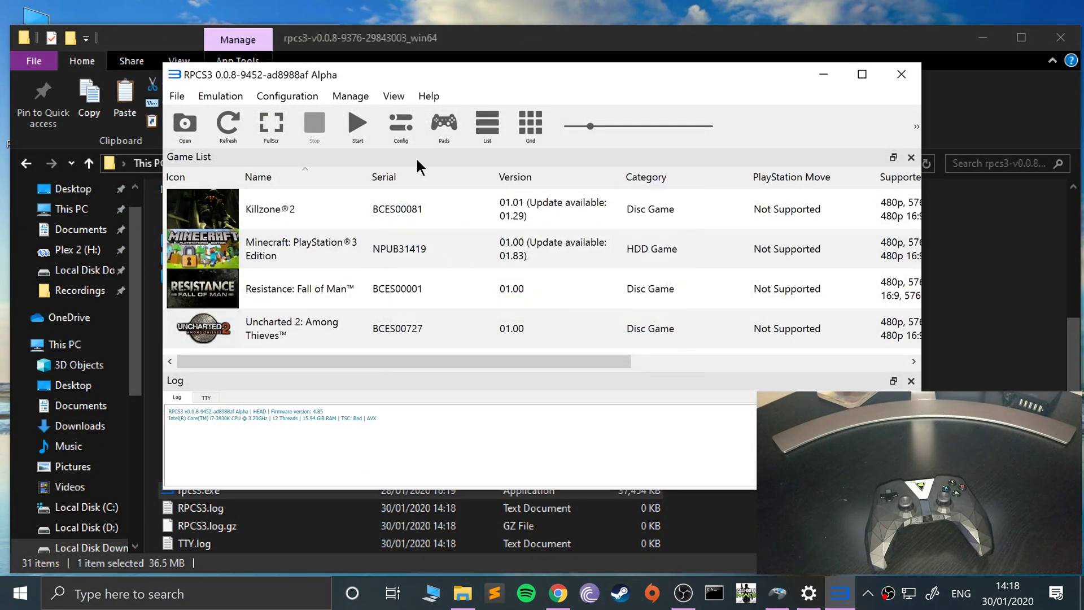
# - Open RPCS3's gamepad settings and set the Player 1 handler to XInput
pyautogui.click(444, 125)
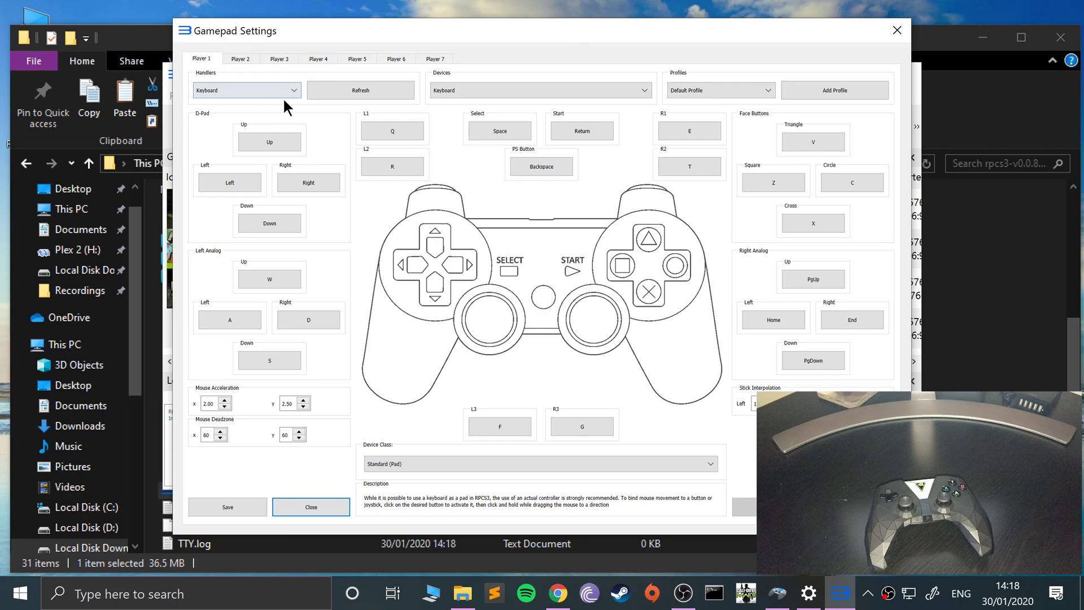
pyautogui.click(271, 92)
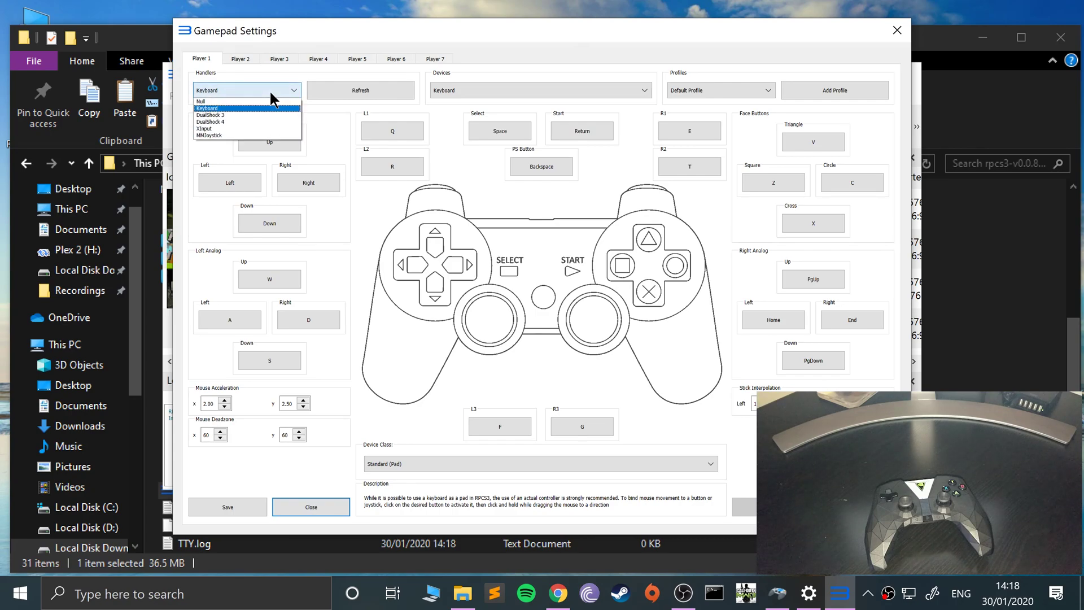
pyautogui.click(227, 129)
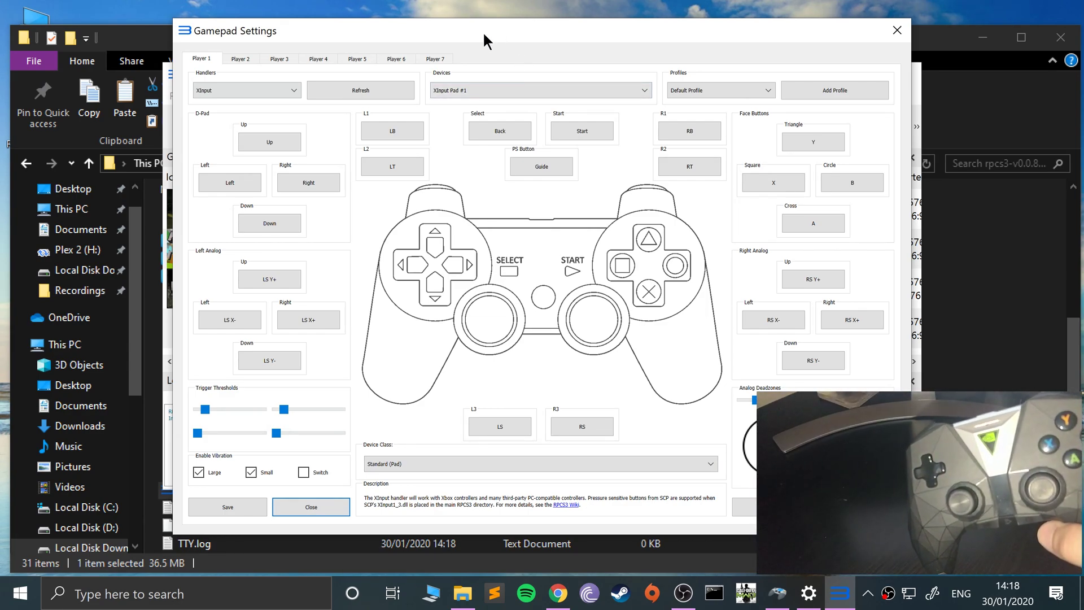
pyautogui.moveTo(483, 31); pyautogui.dragTo(340, 31)
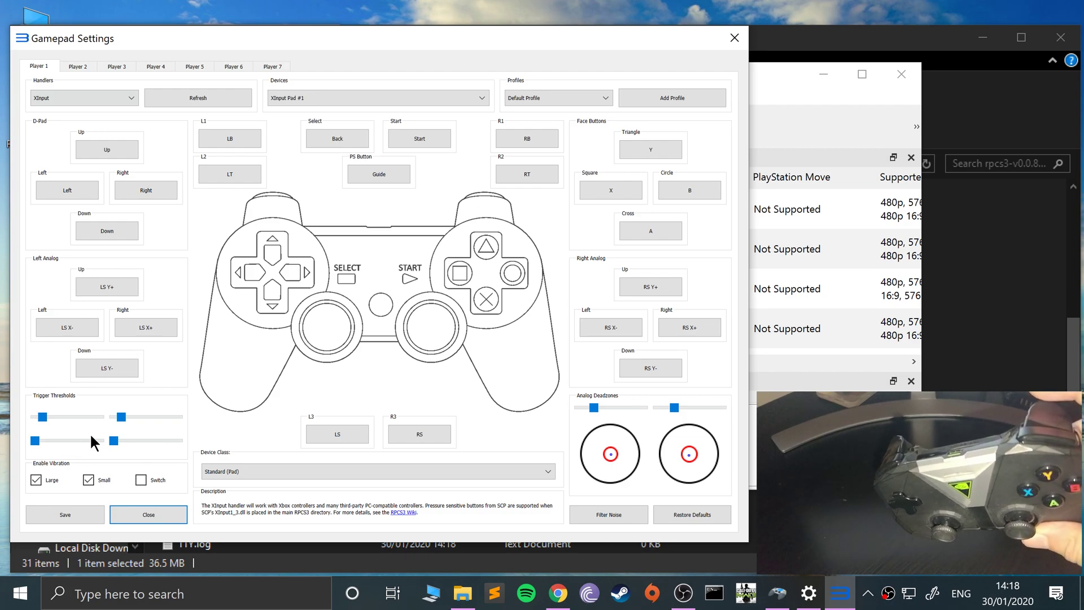
# - Toggle the vibration Switch option on and back off
pyautogui.click(140, 440)
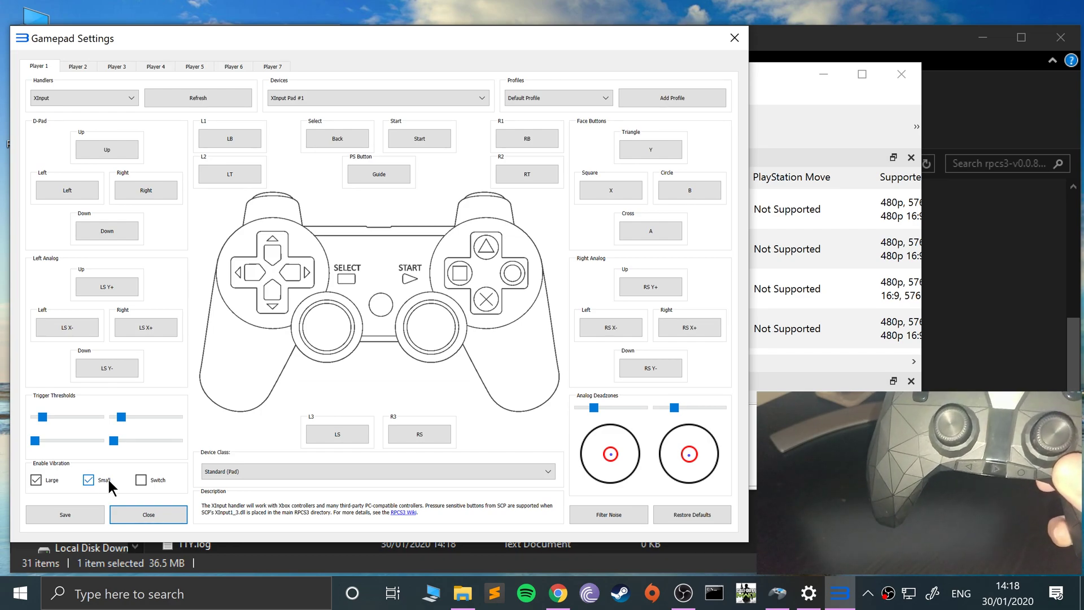
pyautogui.click(157, 481)
pyautogui.click(157, 480)
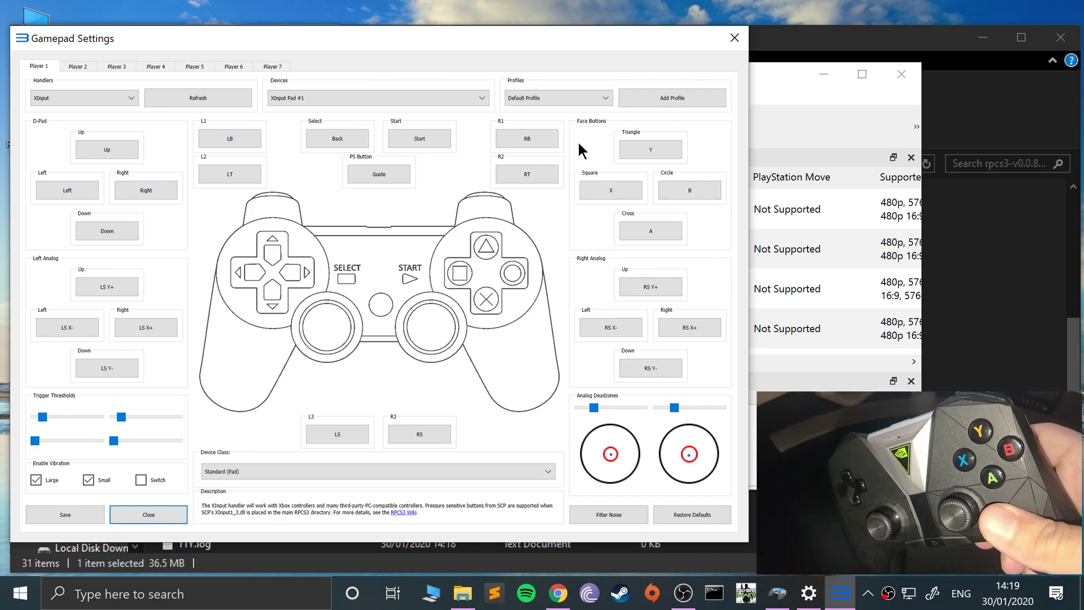
# - Remap Triangle to the controller's Y button and restore the default button mappings
pyautogui.click(652, 147)
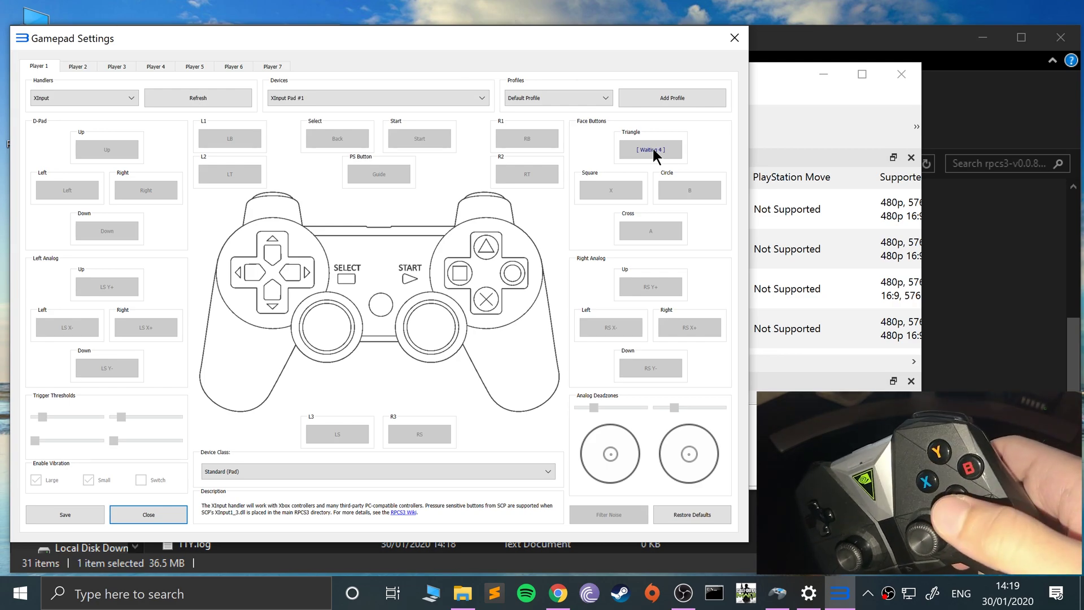
pyautogui.click(653, 152)
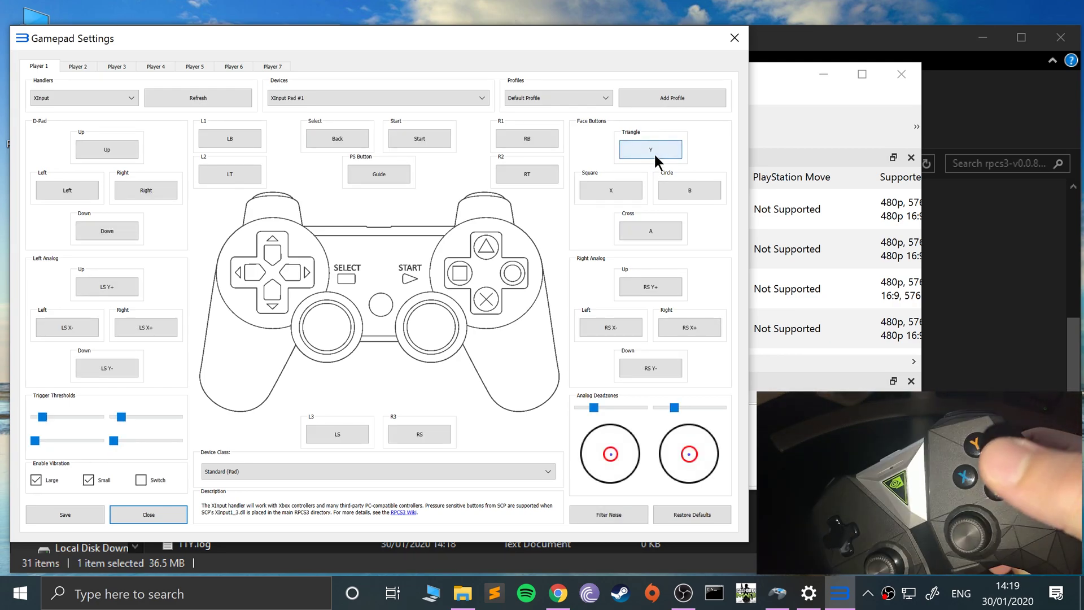
pyautogui.click(679, 509)
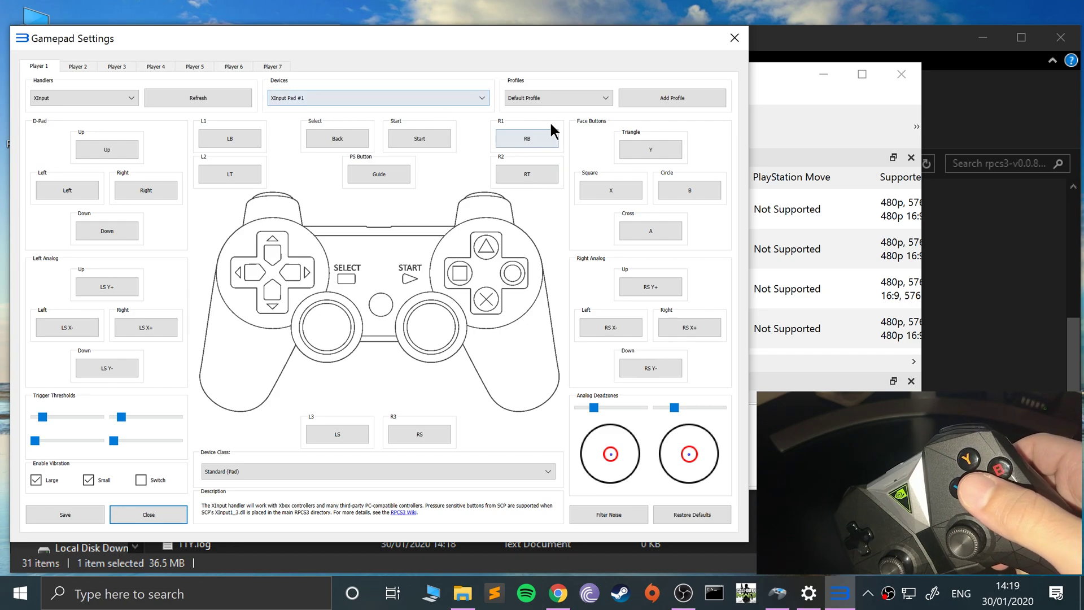
# - Start adding a new gamepad profile and cancel the naming dialog
pyautogui.click(663, 99)
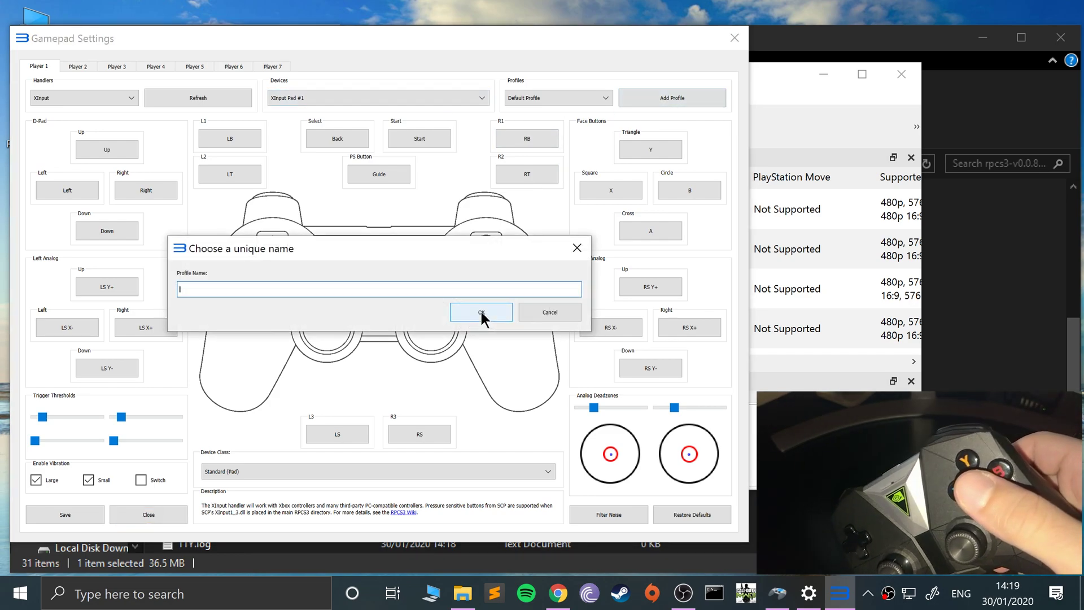
pyautogui.click(536, 312)
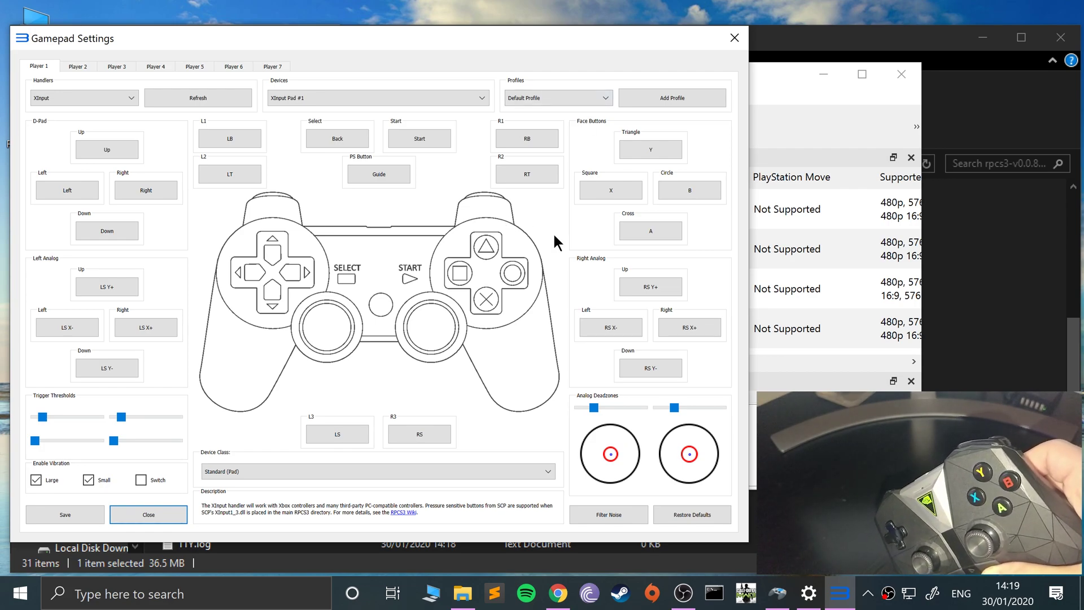
# - Check the available XInput devices and save the gamepad settings with XInput Pad #1 selected
pyautogui.click(328, 101)
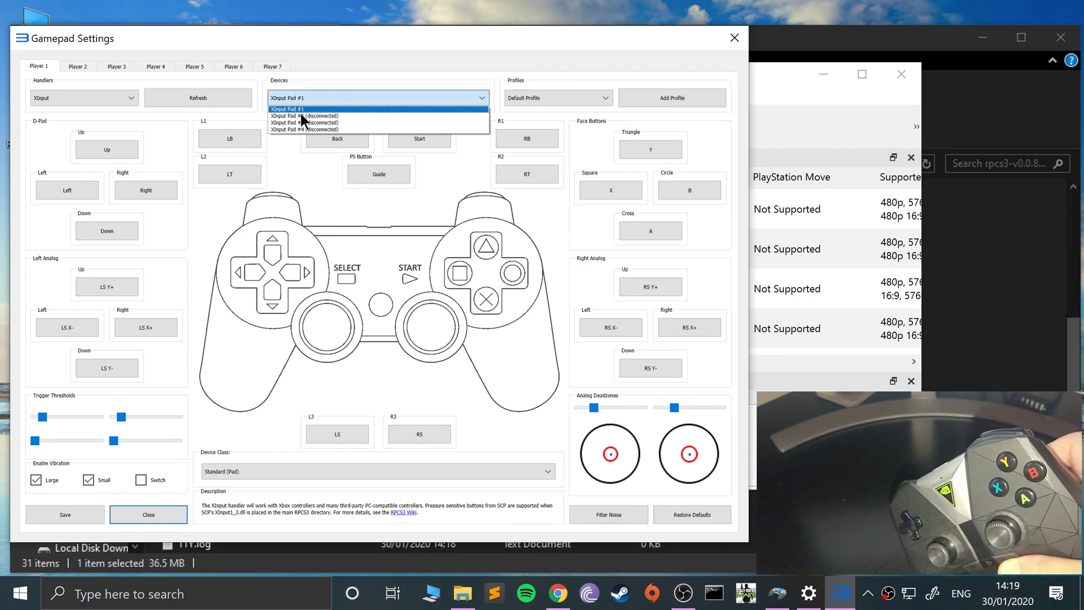
pyautogui.click(340, 65)
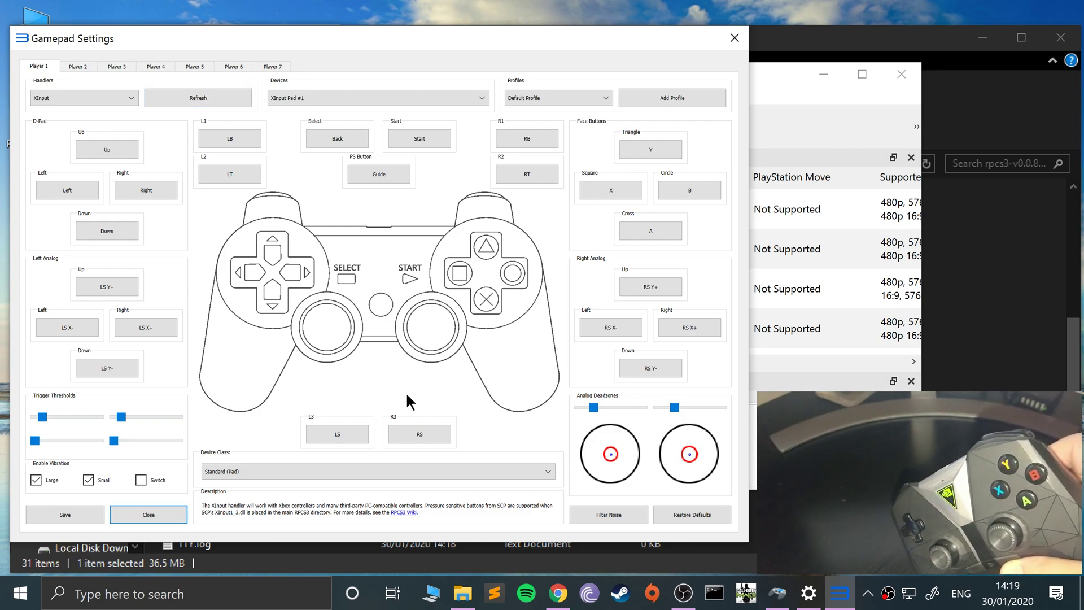
pyautogui.click(42, 513)
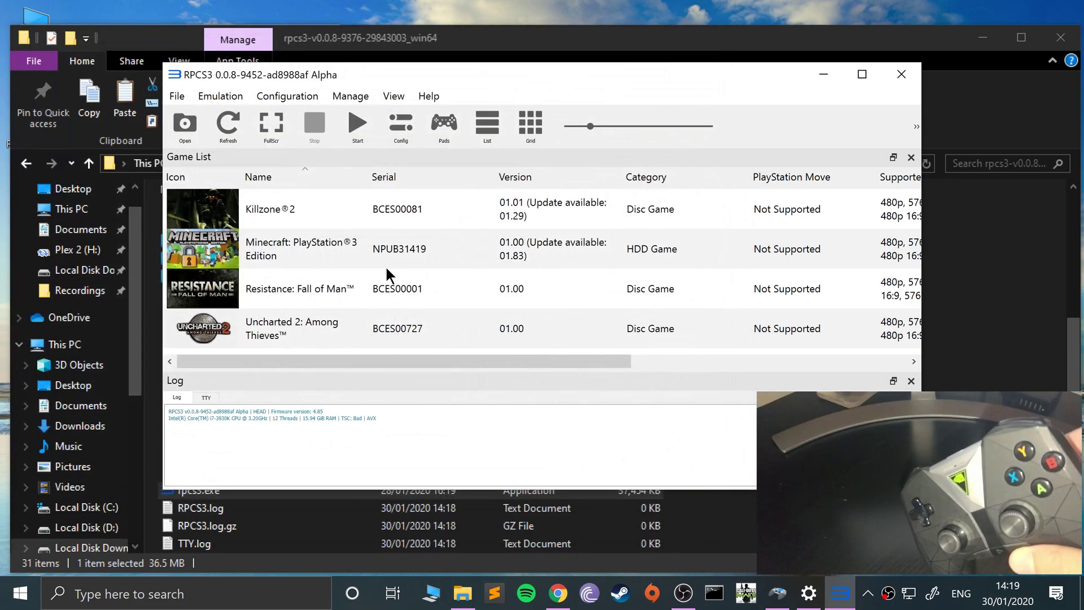
# - Launch Minecraft: PlayStation 3 Edition from the game list
pyautogui.click(333, 248)
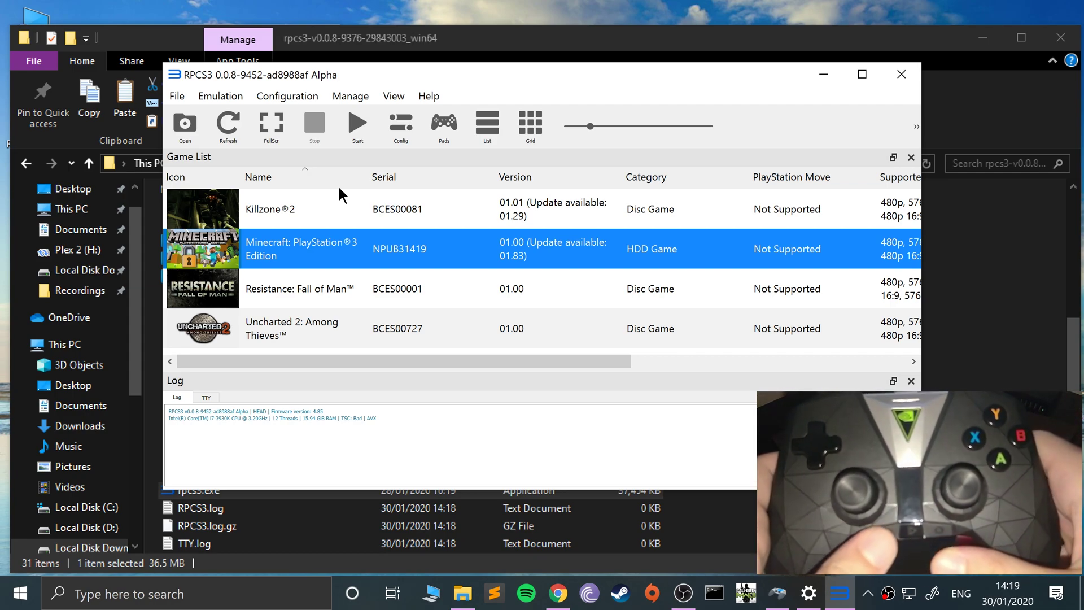
pyautogui.press('Return')
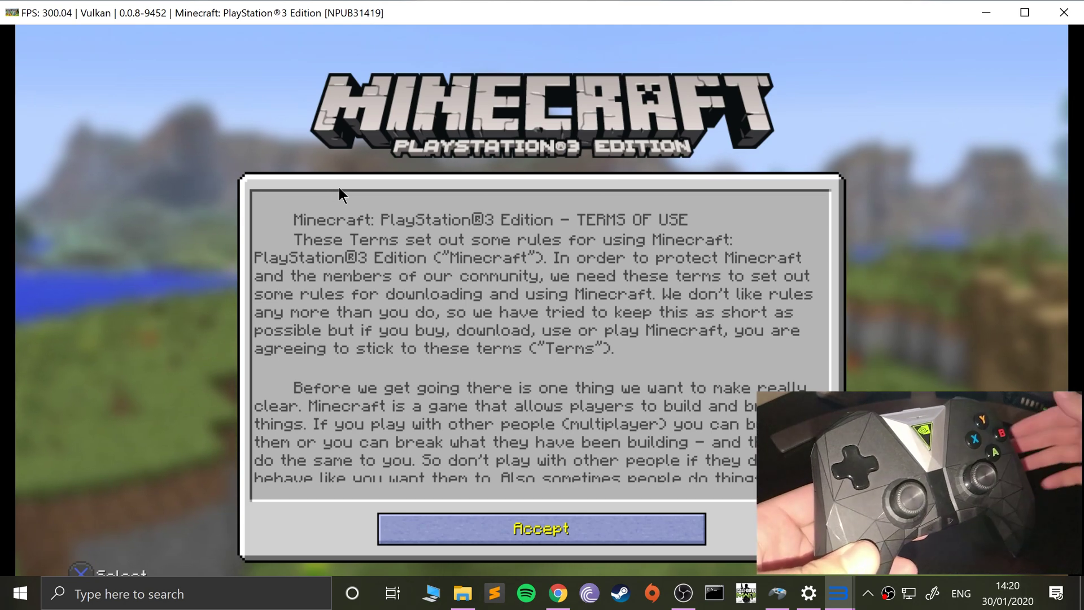
# - Accept Minecraft's terms of use and start playing a game from the main menu
pyautogui.press('Return')
pyautogui.press('Return')
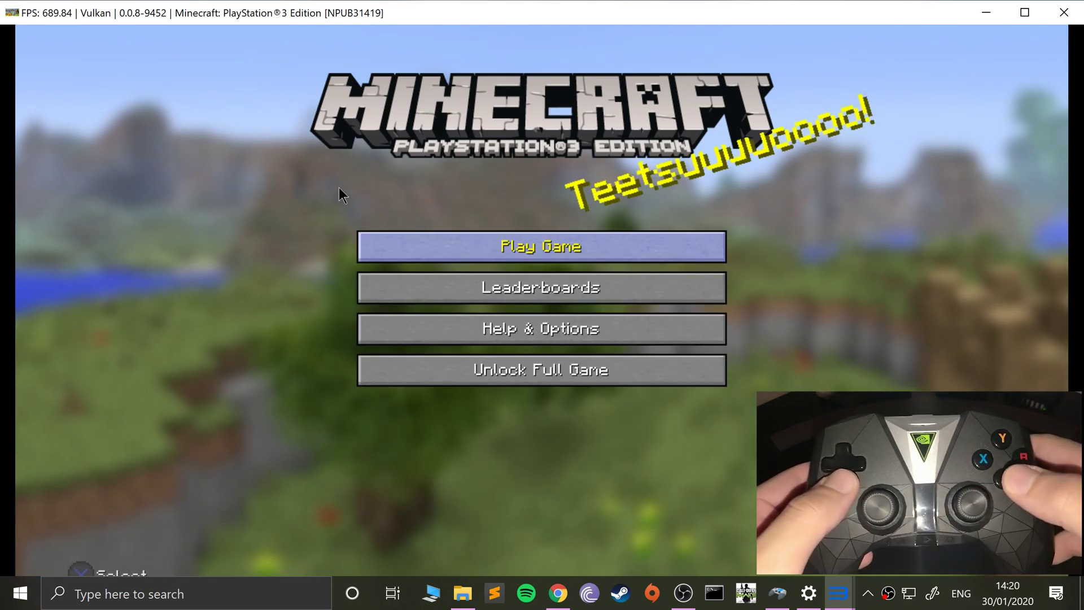
pyautogui.press('Return')
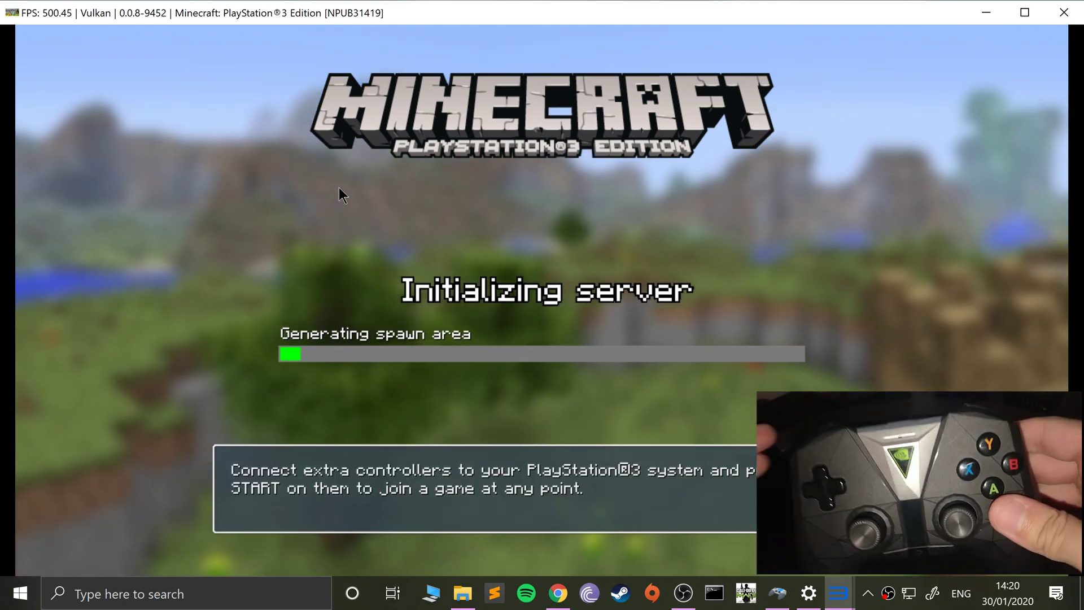